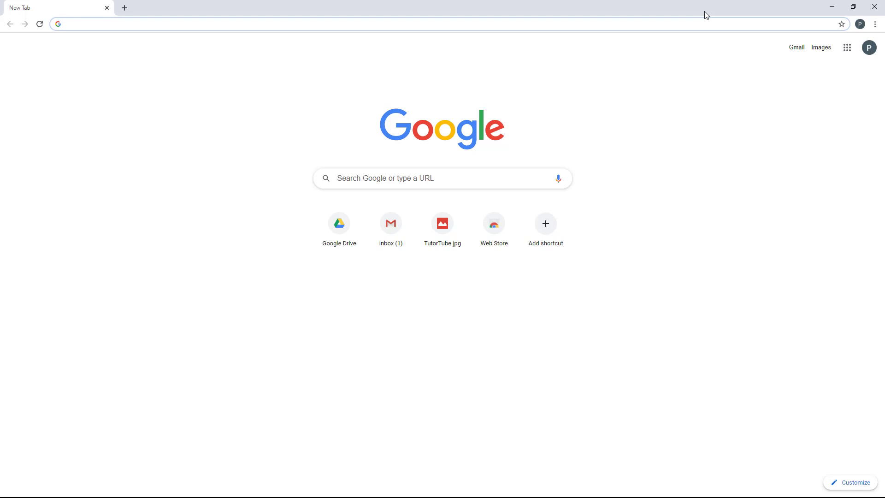
Load raidrive.com in Chrome, correcting the mistyped 'raidarive.com' address
{"action": "left_click", "coordinate": [253, 24]}
{"action": "type", "text": "rai"}
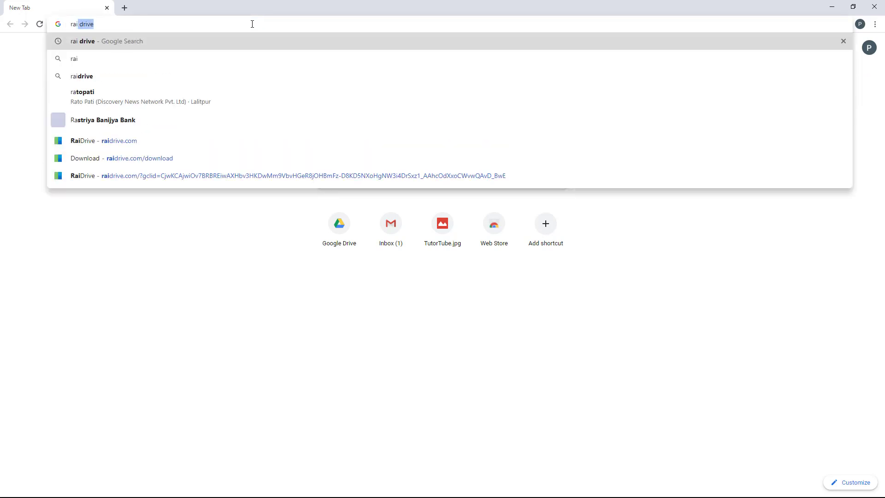
{"action": "type", "text": "darive.com"}
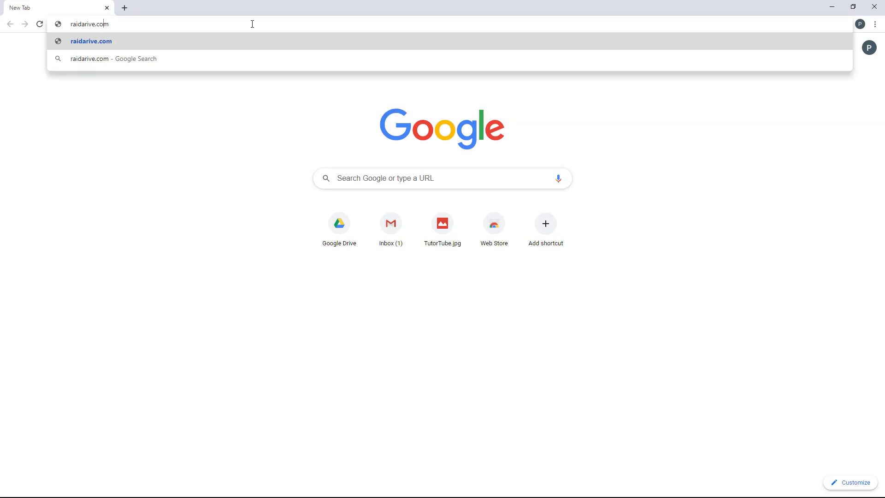
{"action": "key", "text": "BackSpace"}
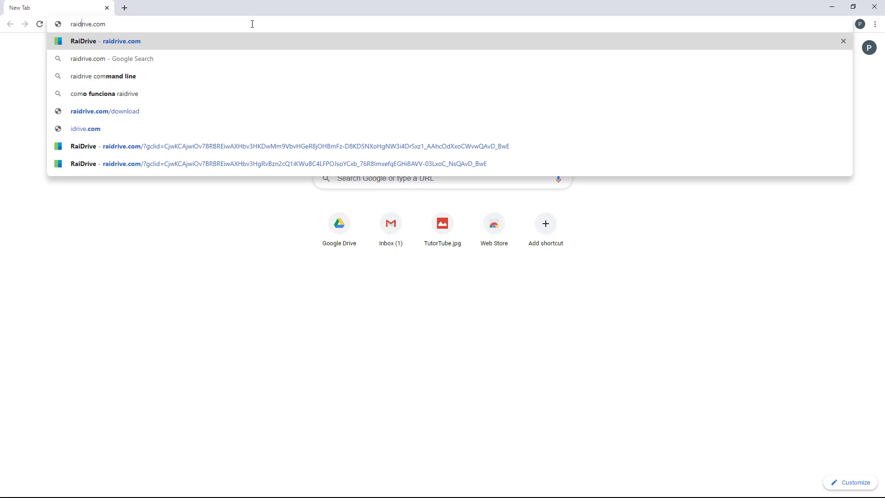
{"action": "key", "text": "Return"}
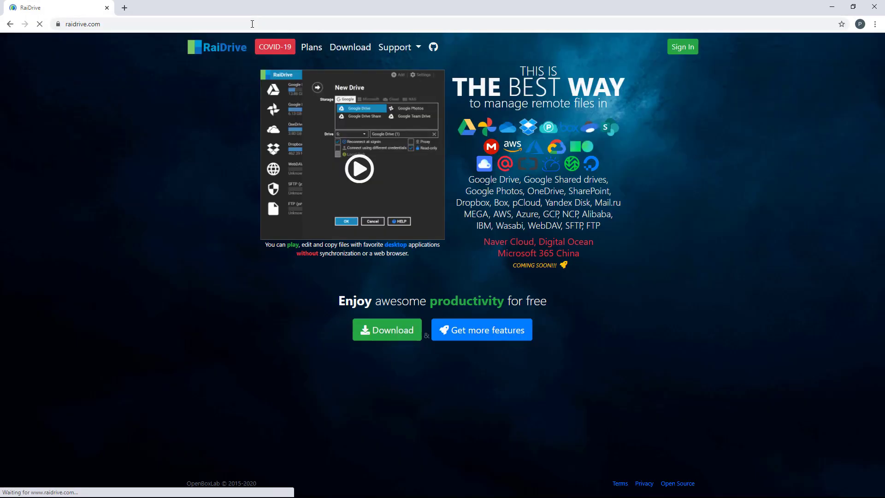
Go from raidrive.com's Download page to Softpedia and pick the Softpedia Secure Download (US) mirror
{"action": "left_click", "coordinate": [396, 332]}
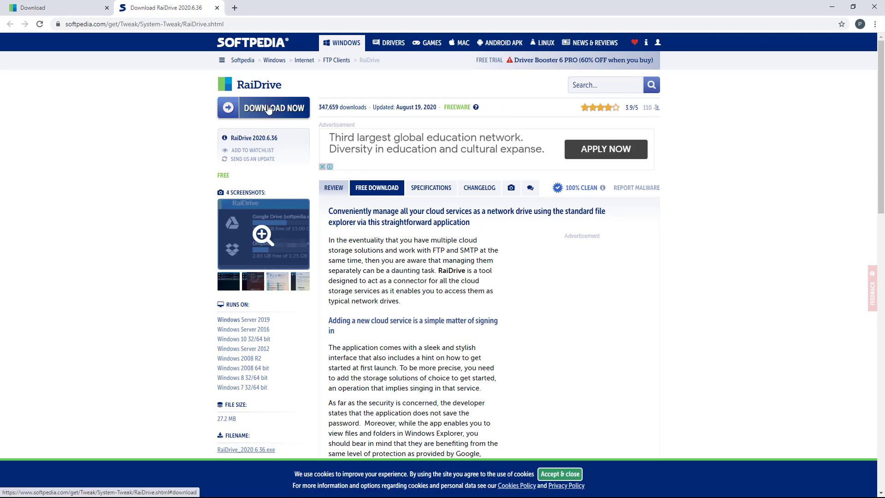
{"action": "left_click", "coordinate": [267, 109]}
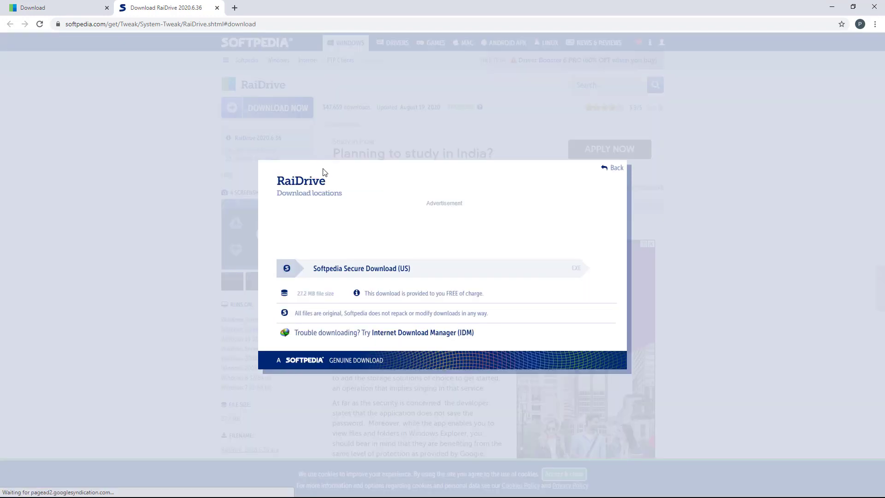
{"action": "left_click", "coordinate": [378, 276]}
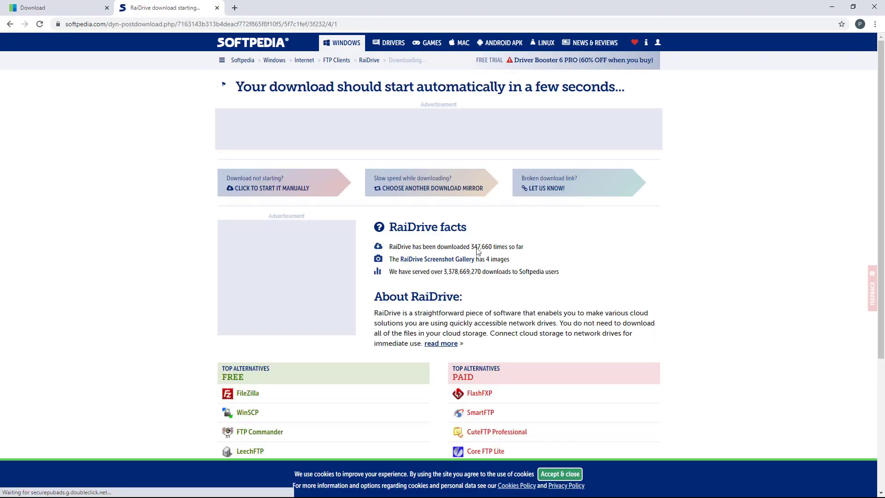
Manually start the RaiDrive_2020.6.36.exe download and run it from Chrome's downloads bar
{"action": "left_click", "coordinate": [276, 189]}
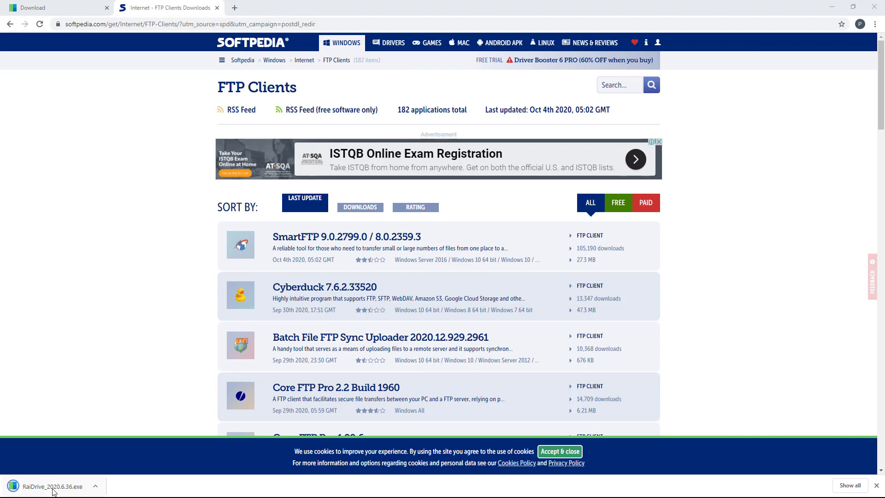
{"action": "left_click", "coordinate": [52, 489]}
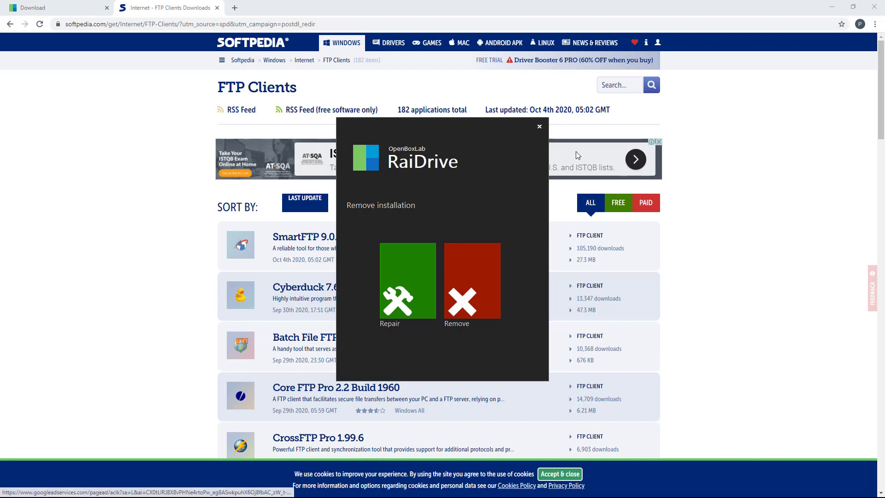
Cancel the RaiDrive setup, confirm the cancellation, and minimize Chrome to the desktop
{"action": "key", "text": "Escape"}
{"action": "key", "text": "Escape"}
{"action": "key", "text": "Escape"}
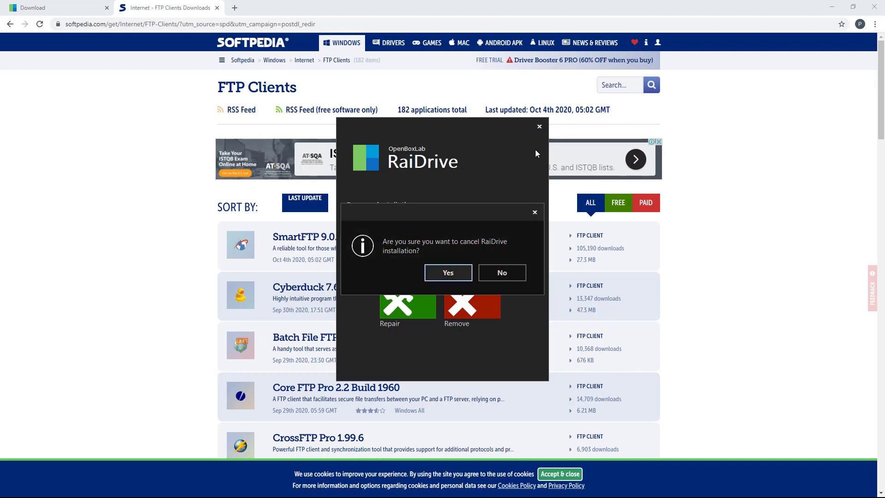
{"action": "key", "text": "Return"}
{"action": "key", "text": "Return"}
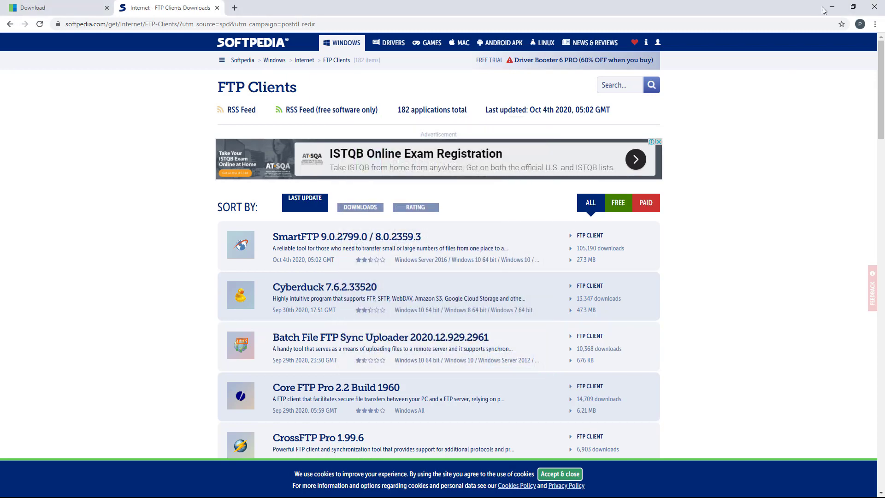
{"action": "left_click", "coordinate": [832, 7]}
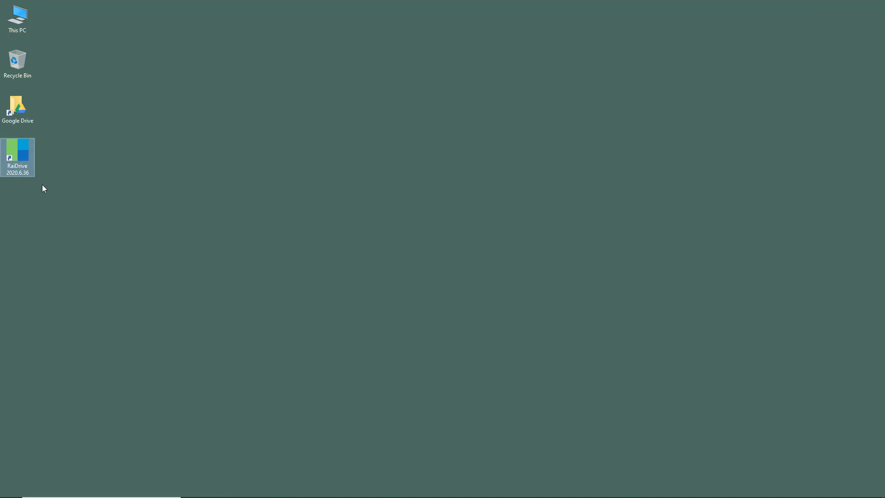
Launch RaiDrive from the desktop shortcut and add Google Drive on drive letter T:
{"action": "double_click", "coordinate": [17, 163]}
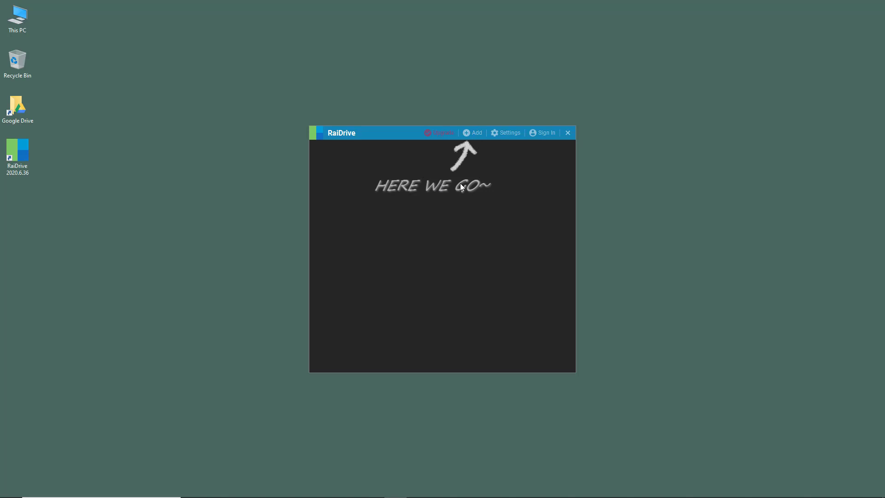
{"action": "left_click", "coordinate": [474, 139]}
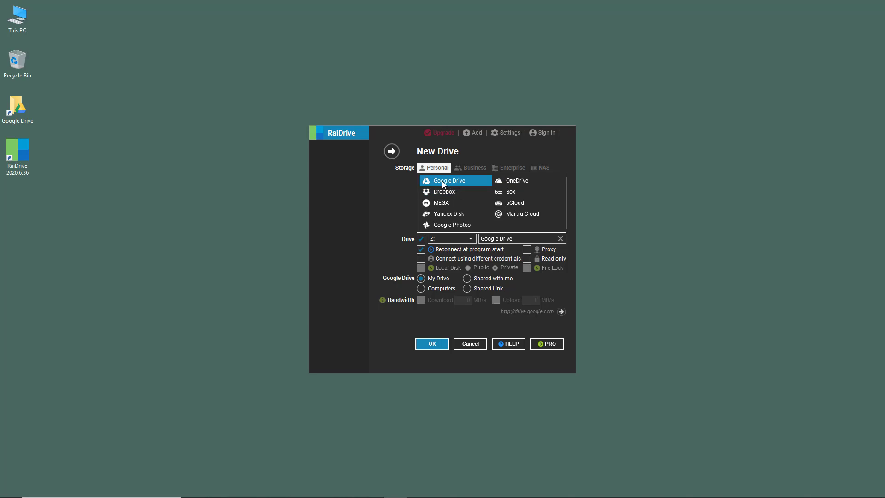
{"action": "left_click", "coordinate": [471, 240]}
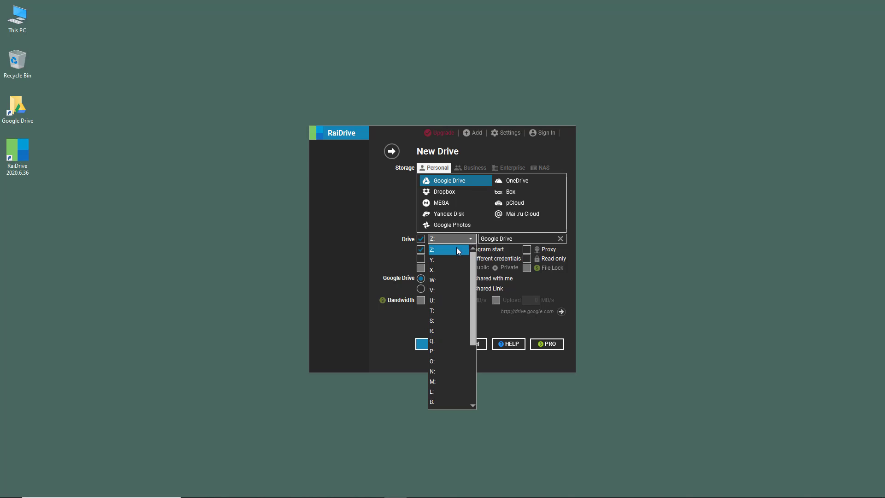
{"action": "left_click", "coordinate": [445, 310]}
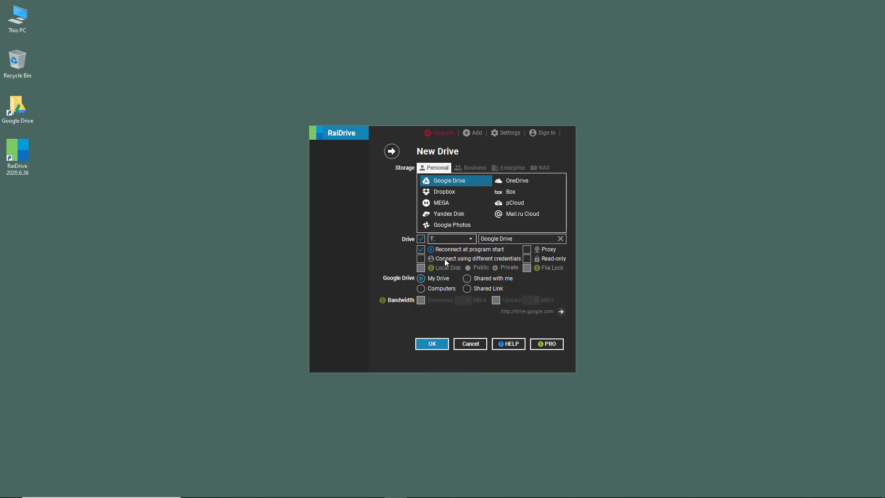
{"action": "left_click", "coordinate": [435, 346]}
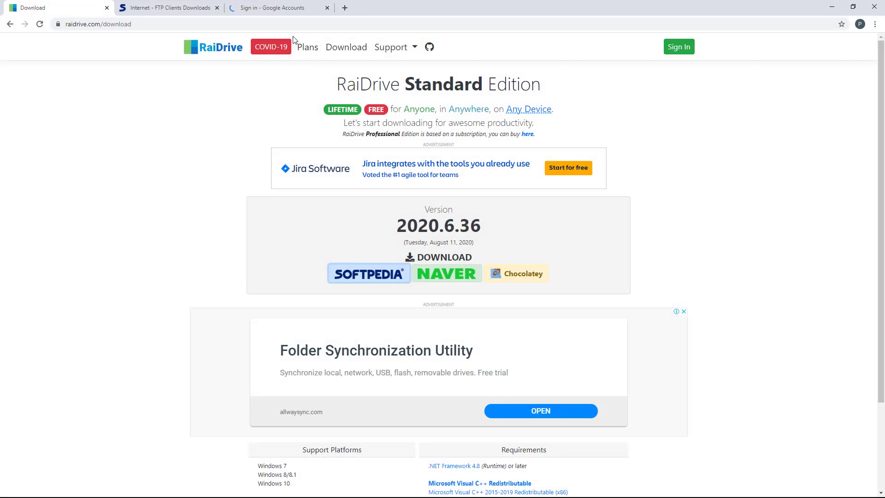
Choose the Google account and allow RaiDrive to see, edit, create and delete Drive files
{"action": "left_click", "coordinate": [275, 13]}
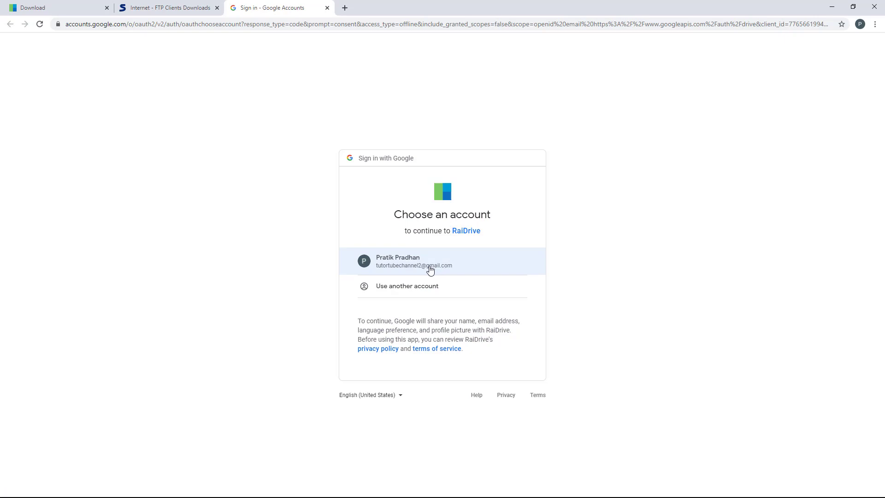
{"action": "left_click", "coordinate": [430, 270]}
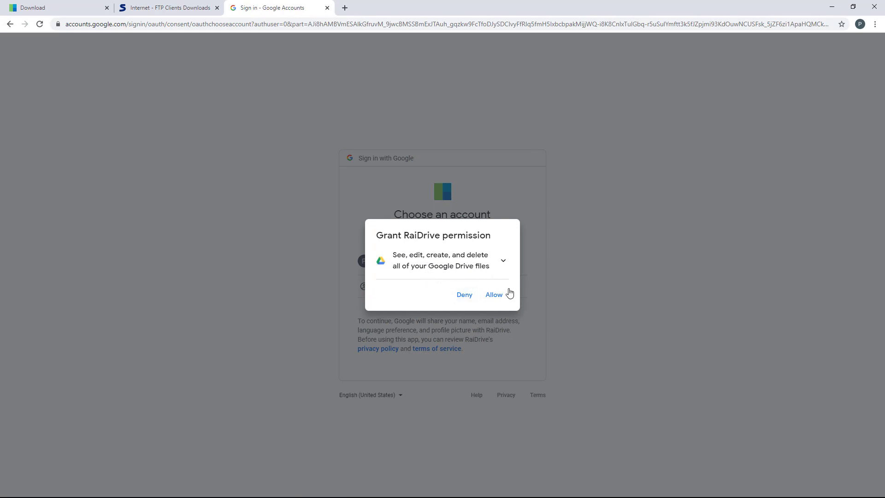
{"action": "left_click", "coordinate": [496, 296]}
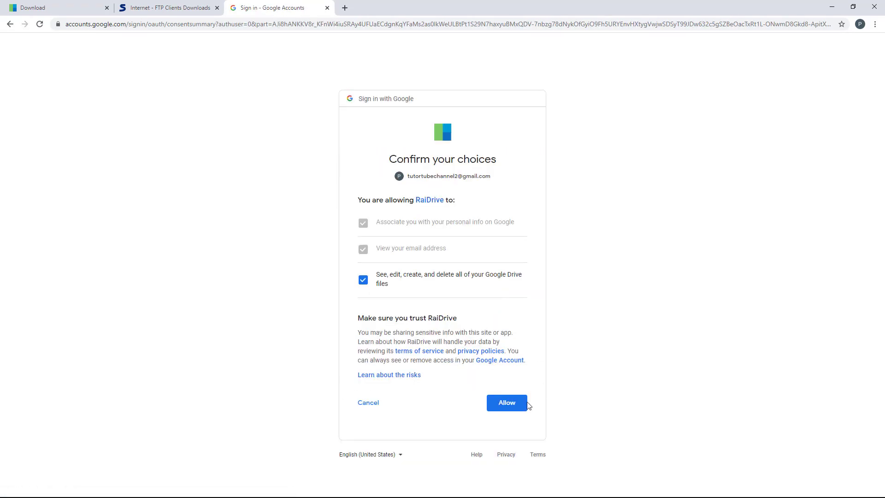
{"action": "left_click", "coordinate": [512, 406]}
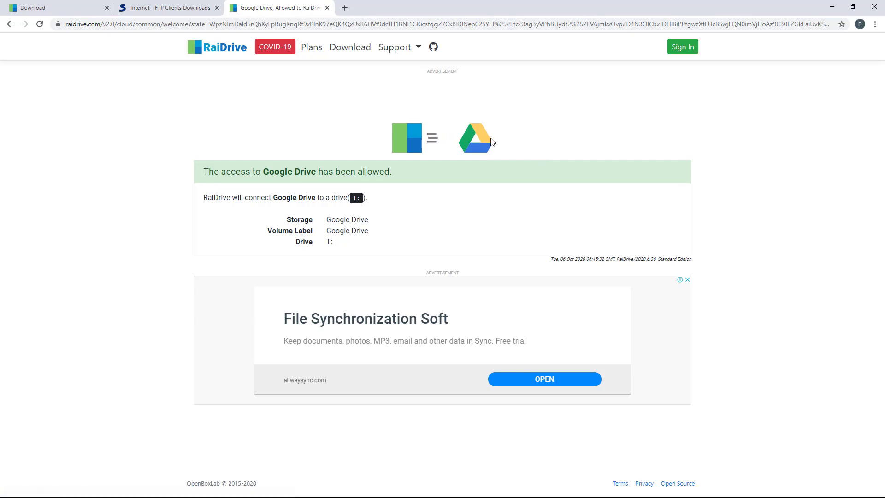
Maximize File Explorer on This PC and check Google Drive (T:) Properties before cancelling
{"action": "left_click", "coordinate": [831, 9]}
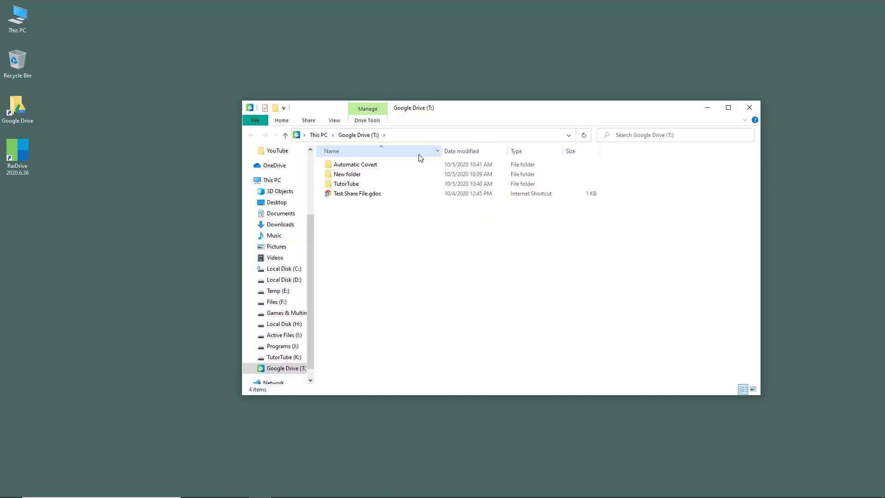
{"action": "double_click", "coordinate": [456, 110]}
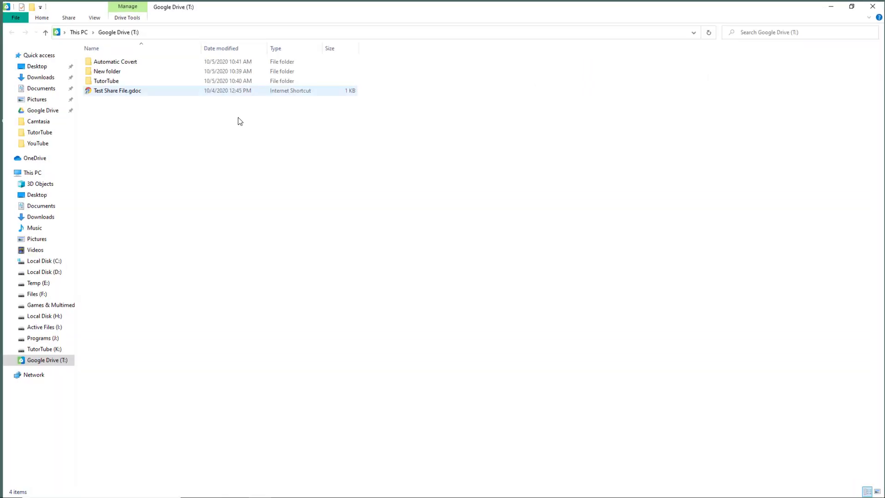
{"action": "left_click", "coordinate": [37, 176]}
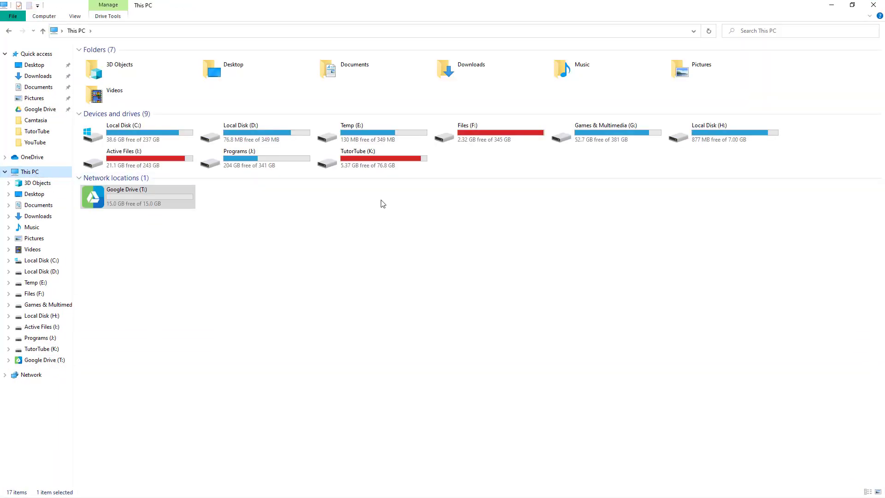
{"action": "double_click", "coordinate": [152, 195]}
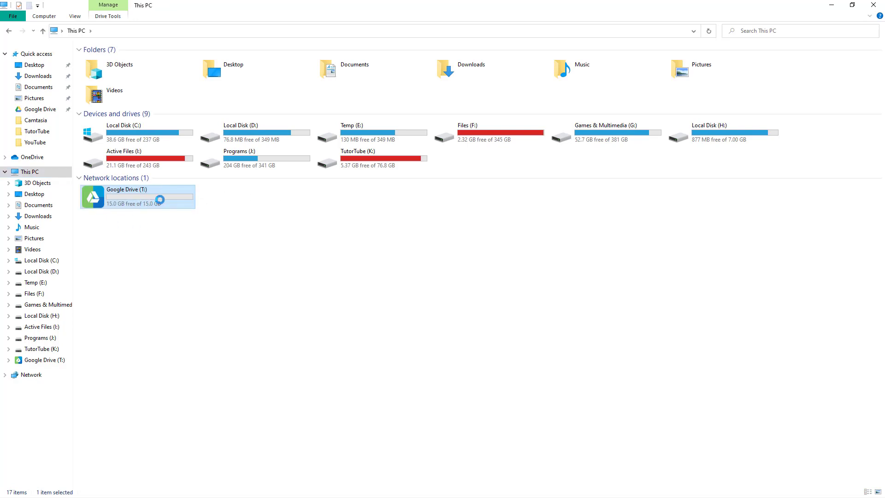
{"action": "right_click", "coordinate": [152, 193]}
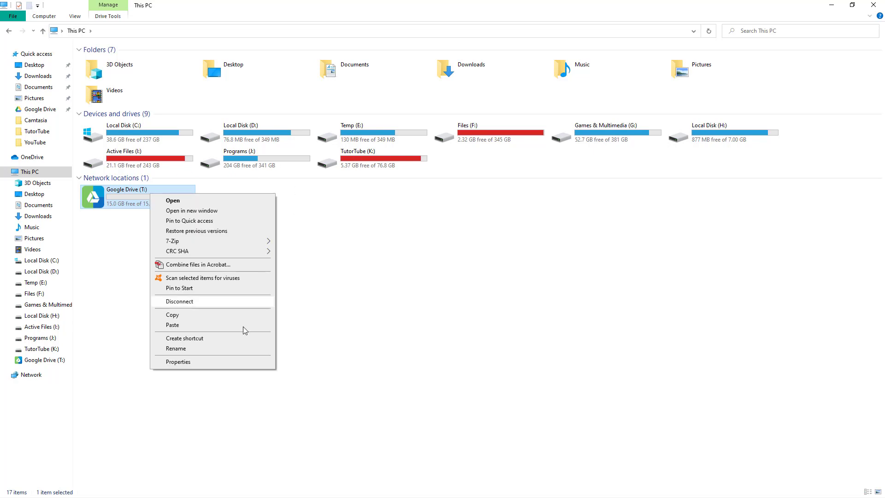
{"action": "left_click", "coordinate": [203, 360]}
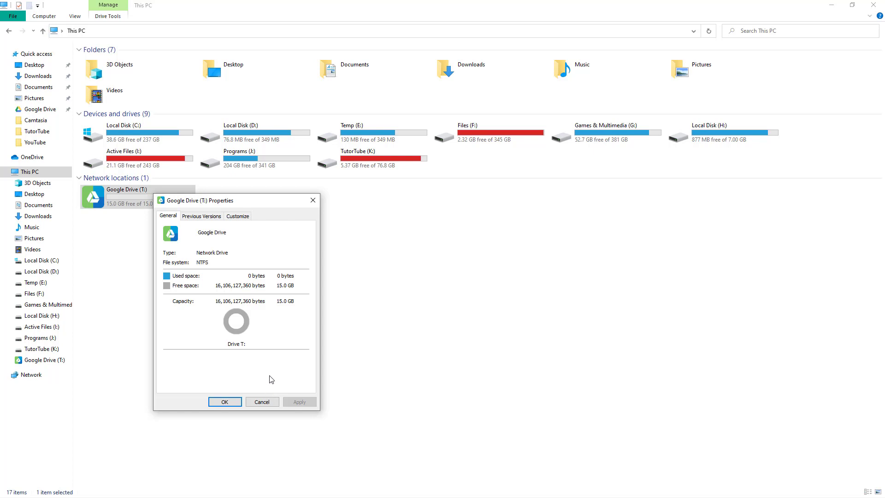
{"action": "left_click", "coordinate": [261, 403]}
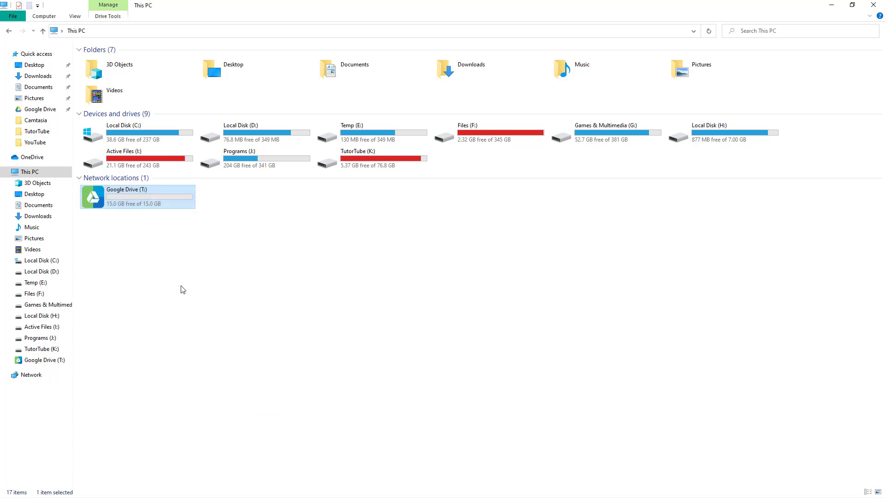
Browse the T: folders TutorTube, To Convert, Google Drive Tutorial and Automatic Covert
{"action": "double_click", "coordinate": [148, 196]}
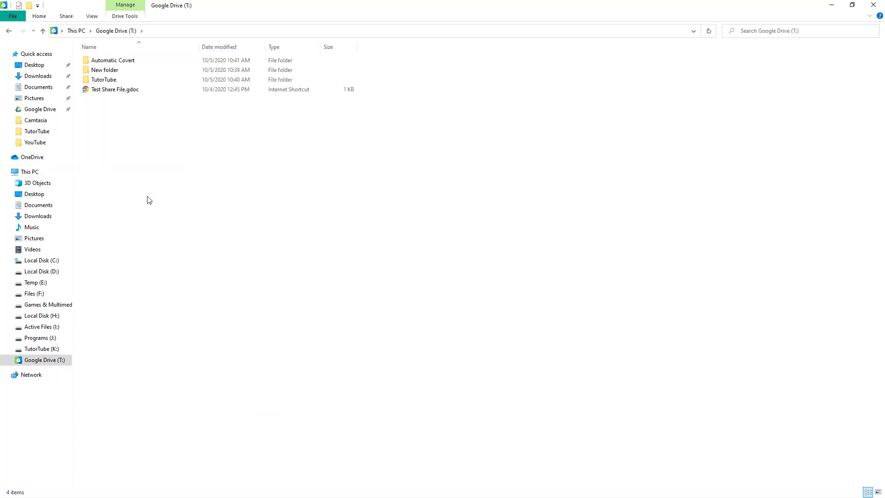
{"action": "left_click", "coordinate": [112, 82]}
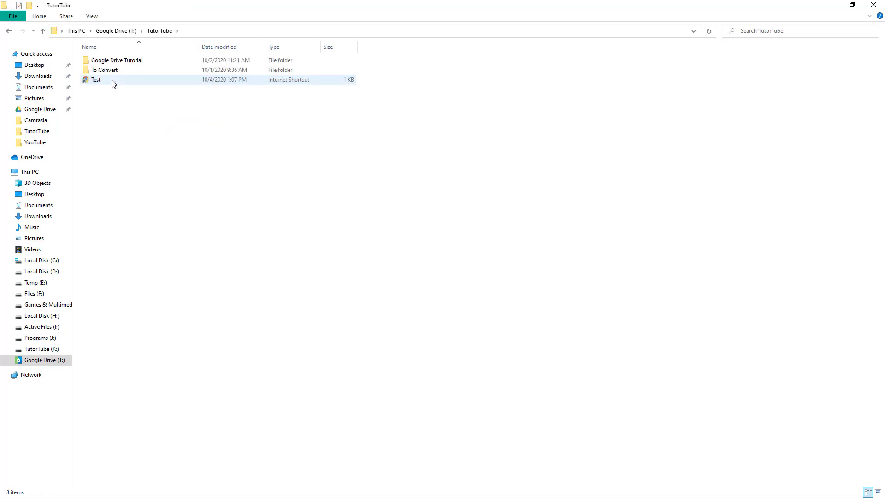
{"action": "double_click", "coordinate": [137, 69]}
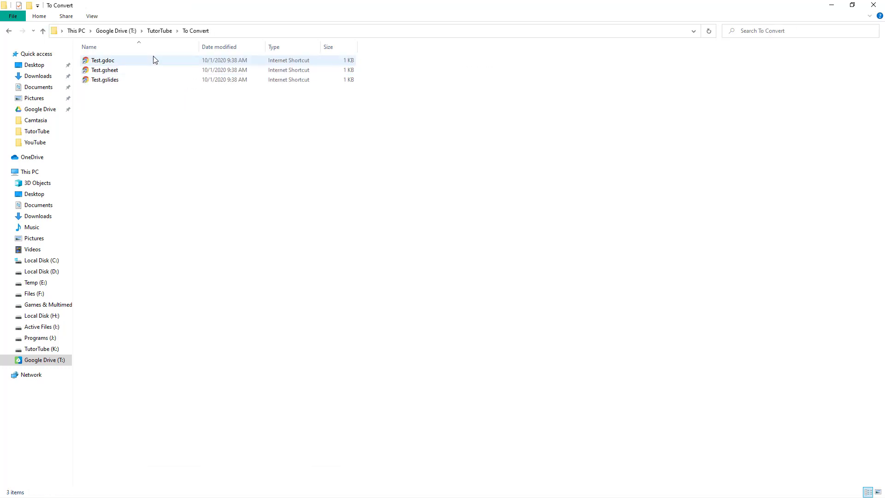
{"action": "left_click", "coordinate": [158, 30]}
{"action": "double_click", "coordinate": [131, 60]}
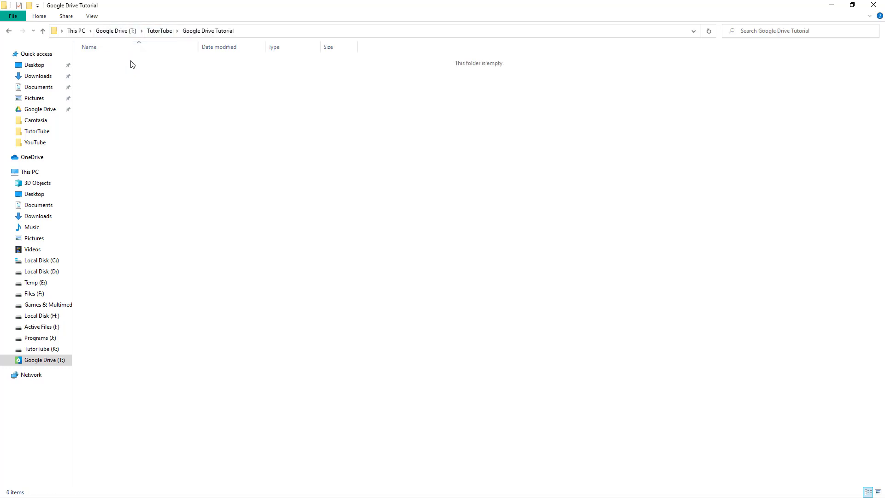
{"action": "left_click", "coordinate": [160, 31]}
{"action": "left_click", "coordinate": [117, 31]}
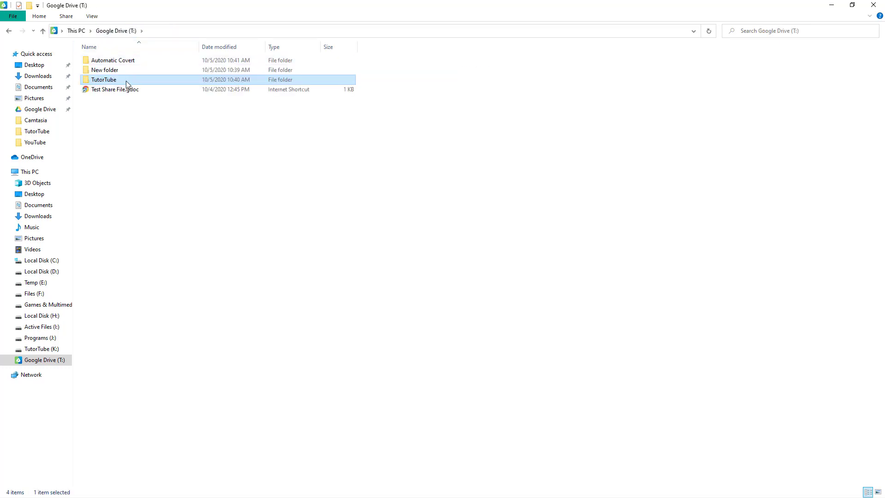
{"action": "double_click", "coordinate": [118, 60]}
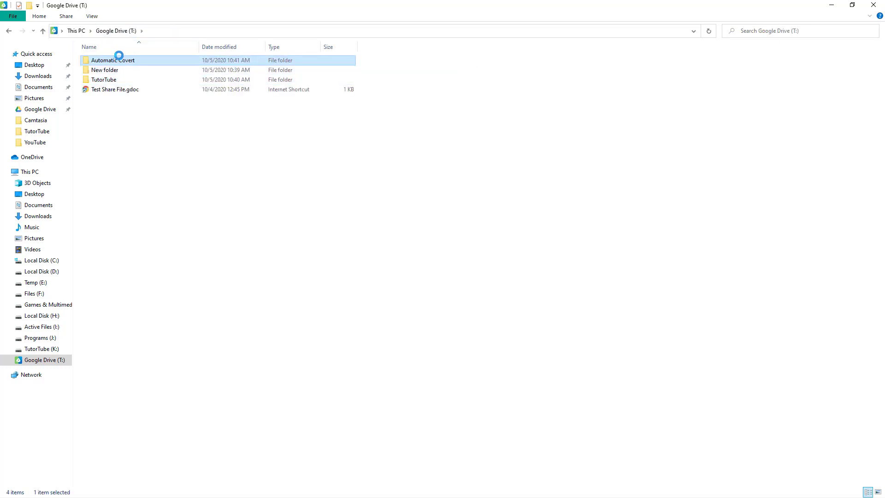
{"action": "left_click", "coordinate": [121, 31]}
Create an empty text document named 'New Text Document' in the T: drive root
{"action": "right_click", "coordinate": [146, 138]}
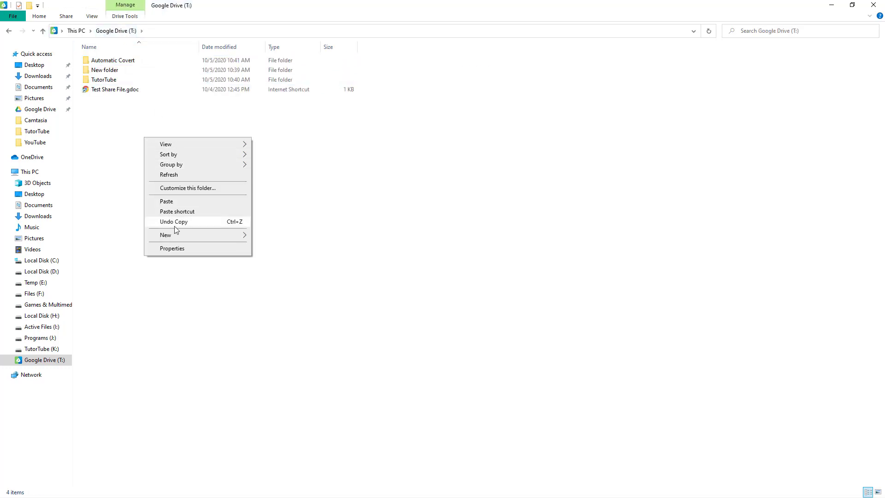
{"action": "mouse_move", "coordinate": [175, 235]}
{"action": "left_click", "coordinate": [287, 331]}
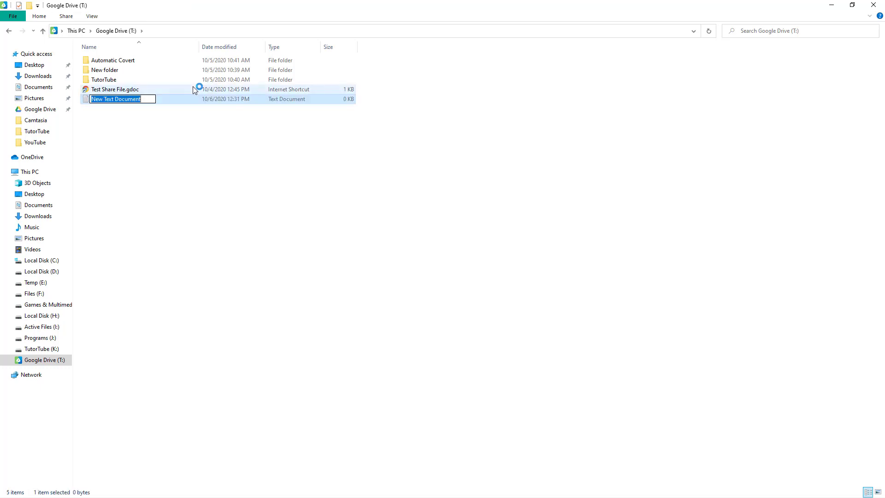
{"action": "left_click", "coordinate": [252, 221]}
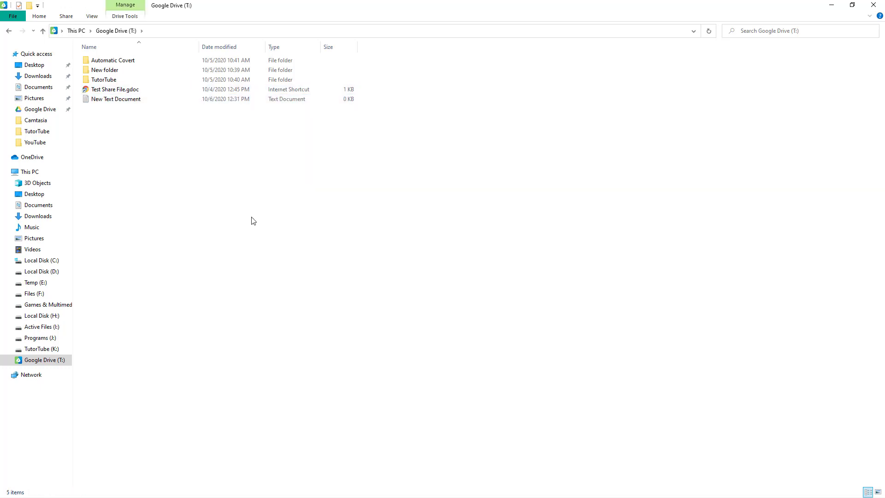